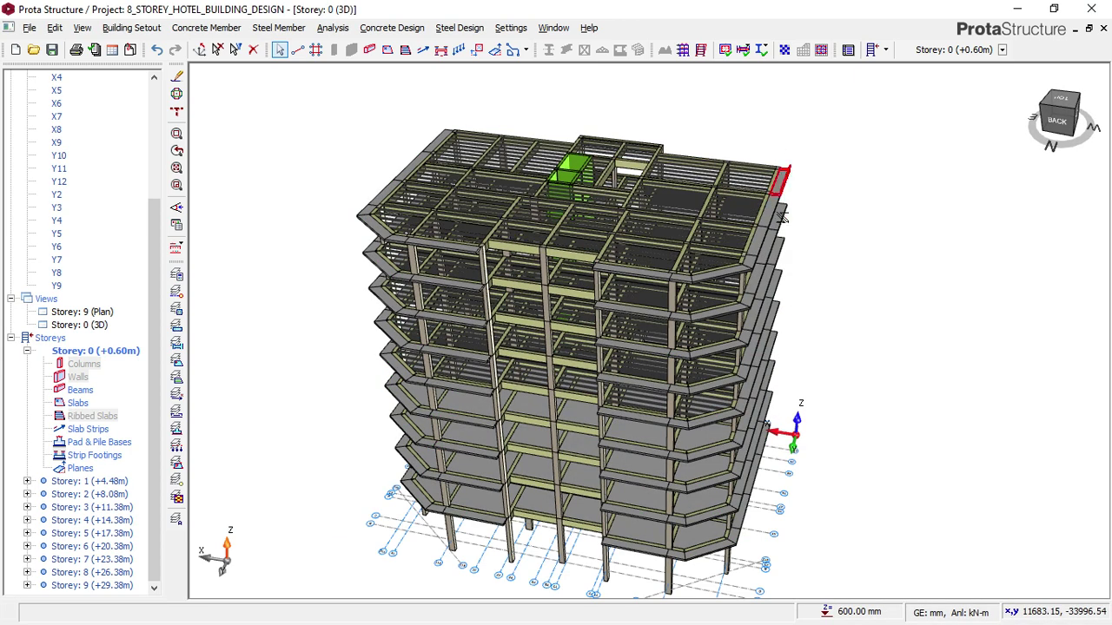
Examine the hotel building's frame, slabs and cantilever edges across all storeys in the 3D view
{"action": "scroll", "coordinate": [782, 205], "scroll_direction": "up", "scroll_amount": 2}
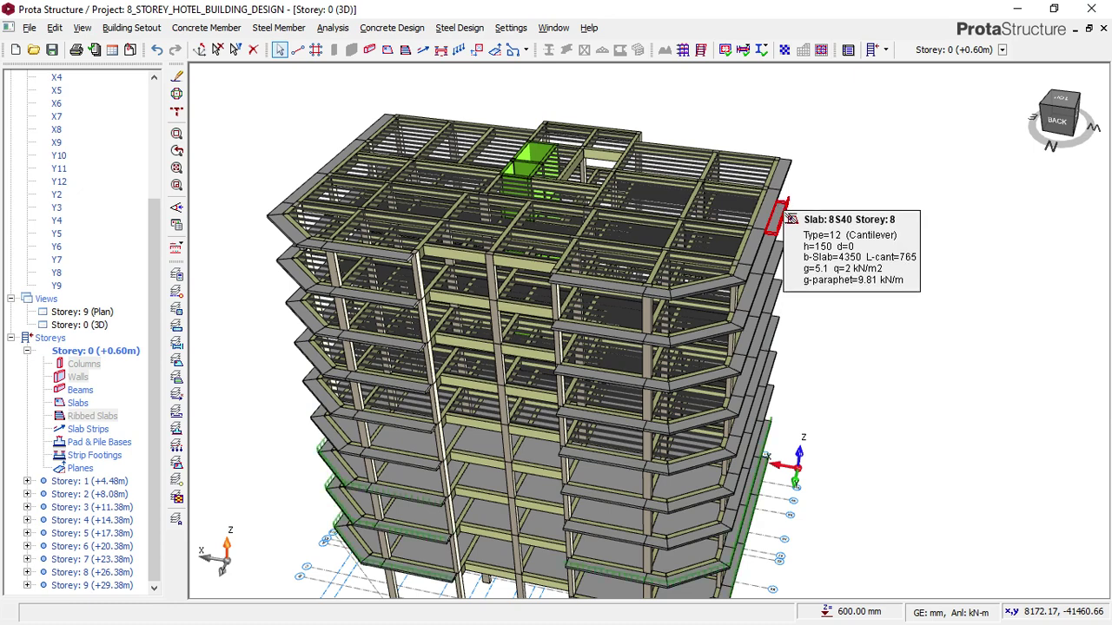
{"action": "left_click_drag", "start_coordinate": [773, 250], "coordinate": [747, 254]}
{"action": "left_click_drag", "start_coordinate": [666, 277], "coordinate": [671, 246]}
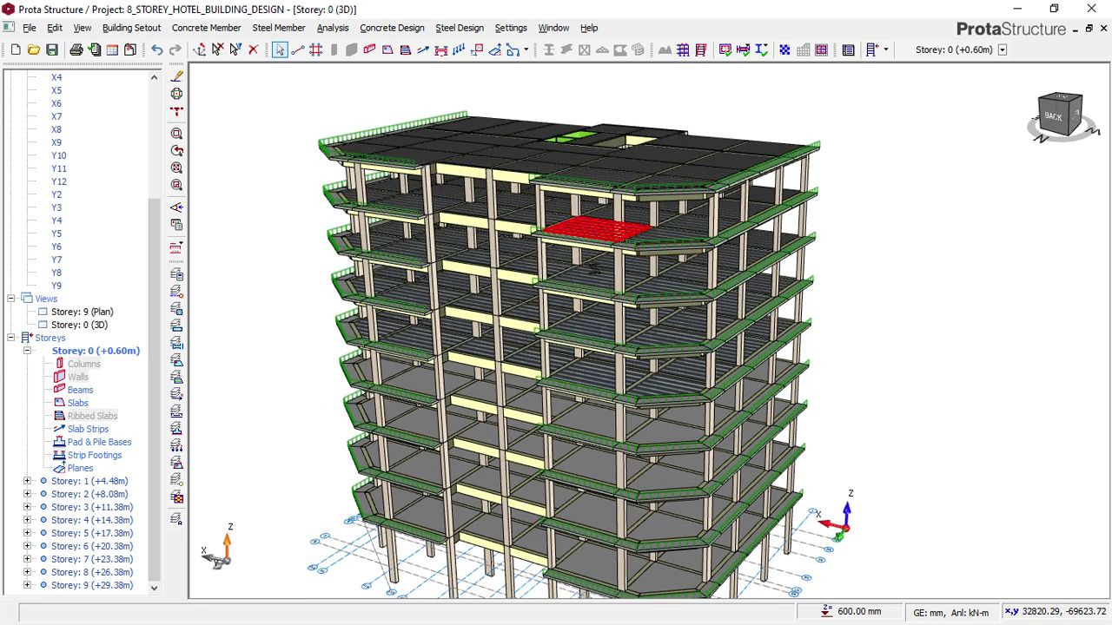
{"action": "left_click_drag", "start_coordinate": [601, 256], "coordinate": [614, 226]}
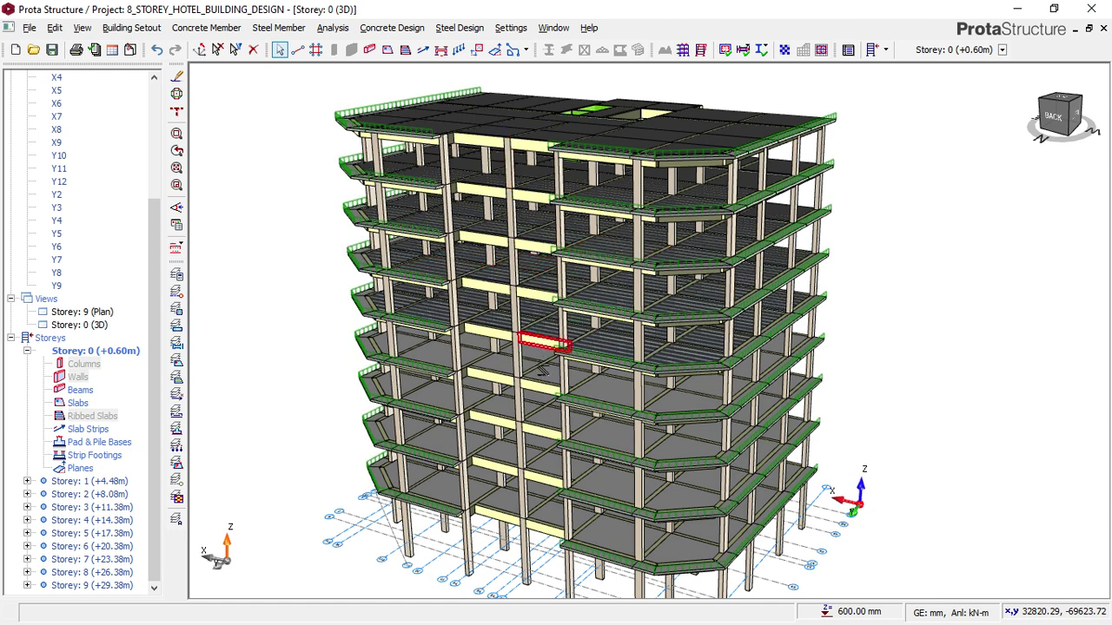
{"action": "mouse_move", "coordinate": [796, 276]}
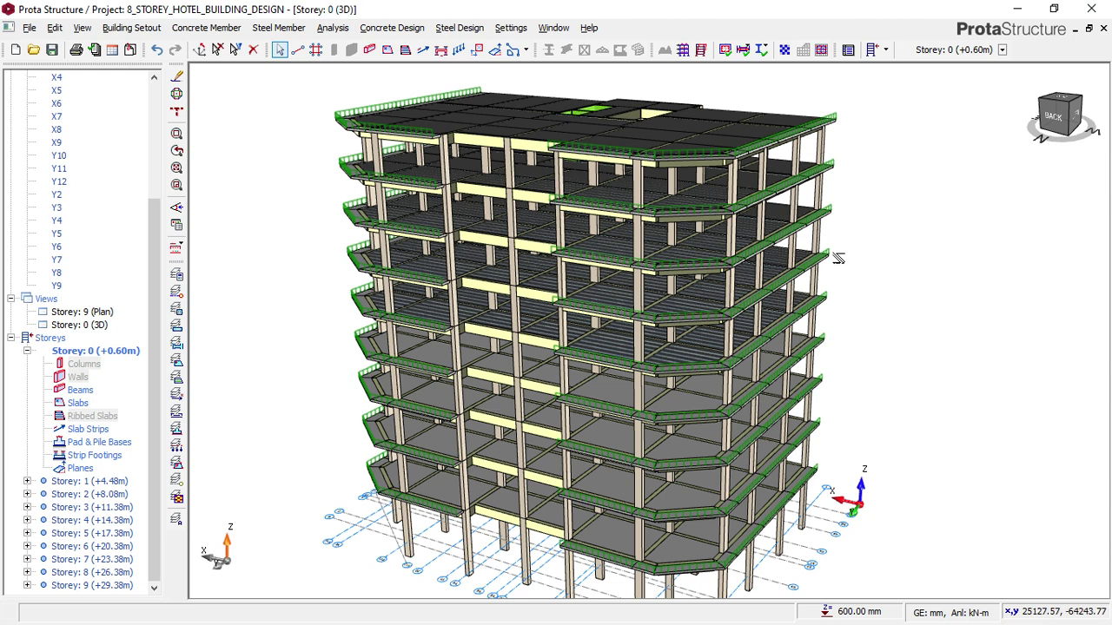
{"action": "scroll", "coordinate": [832, 256], "scroll_direction": "up", "scroll_amount": 2}
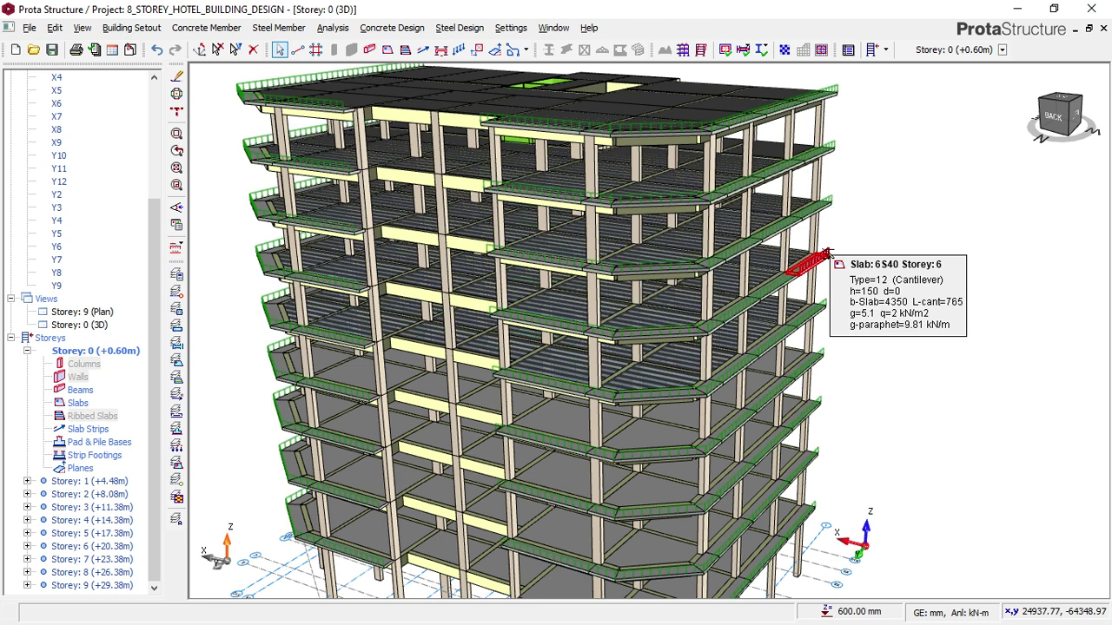
{"action": "scroll", "coordinate": [827, 254], "scroll_direction": "down", "scroll_amount": 2}
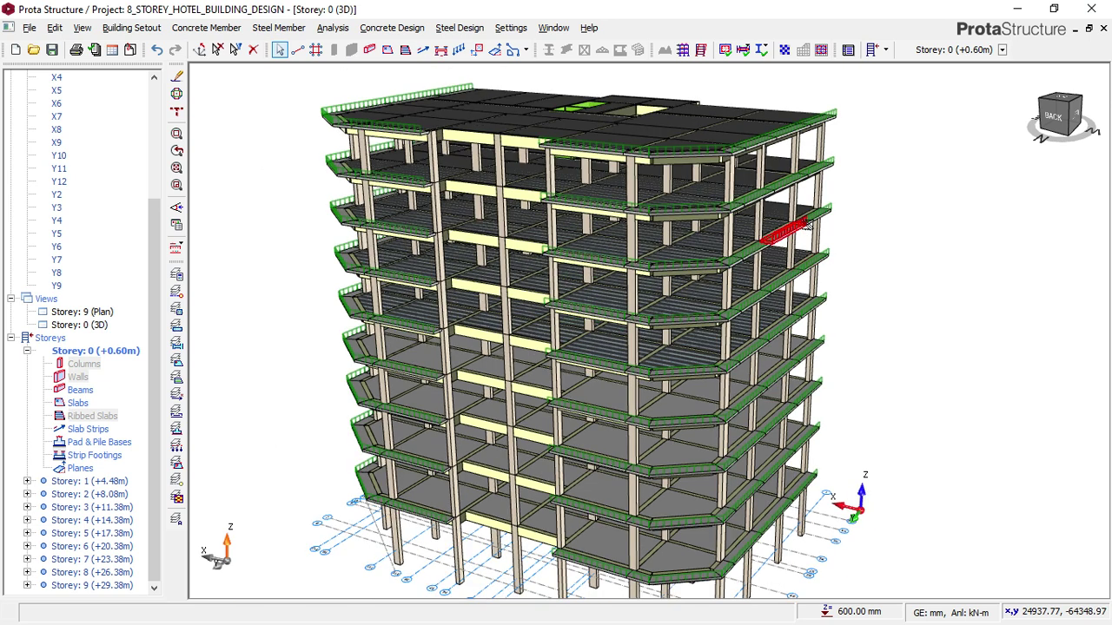
{"action": "middle_click_drag", "start_coordinate": [848, 226], "coordinate": [905, 230]}
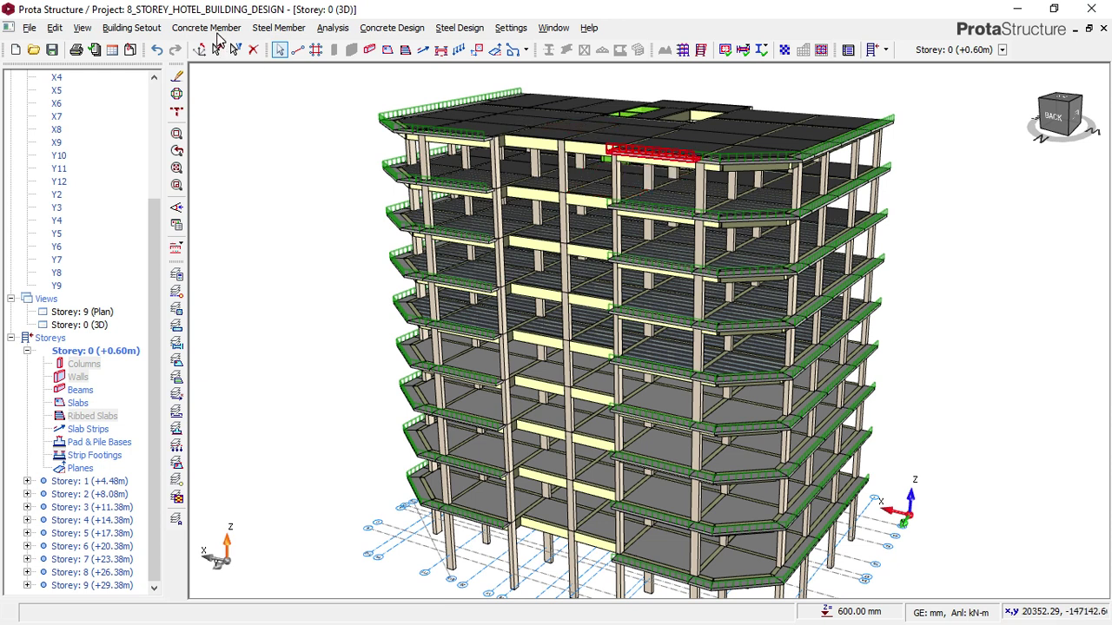
Open the automatic loading generator for the building analysis load combinations and show its horizontal load settings
{"action": "left_click", "coordinate": [365, 30]}
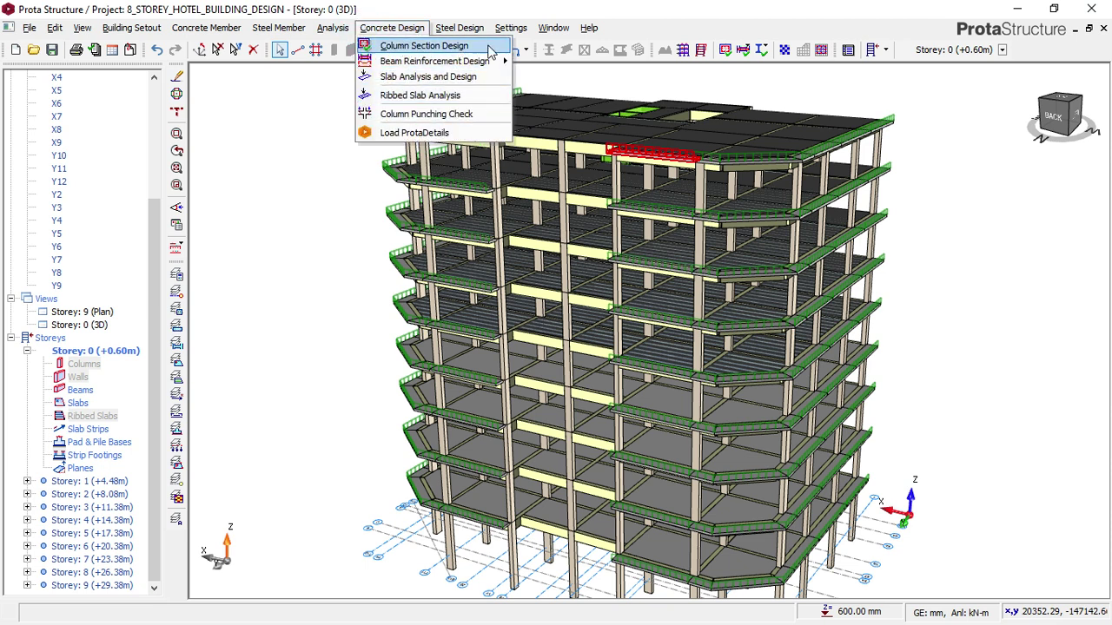
{"action": "mouse_move", "coordinate": [451, 31]}
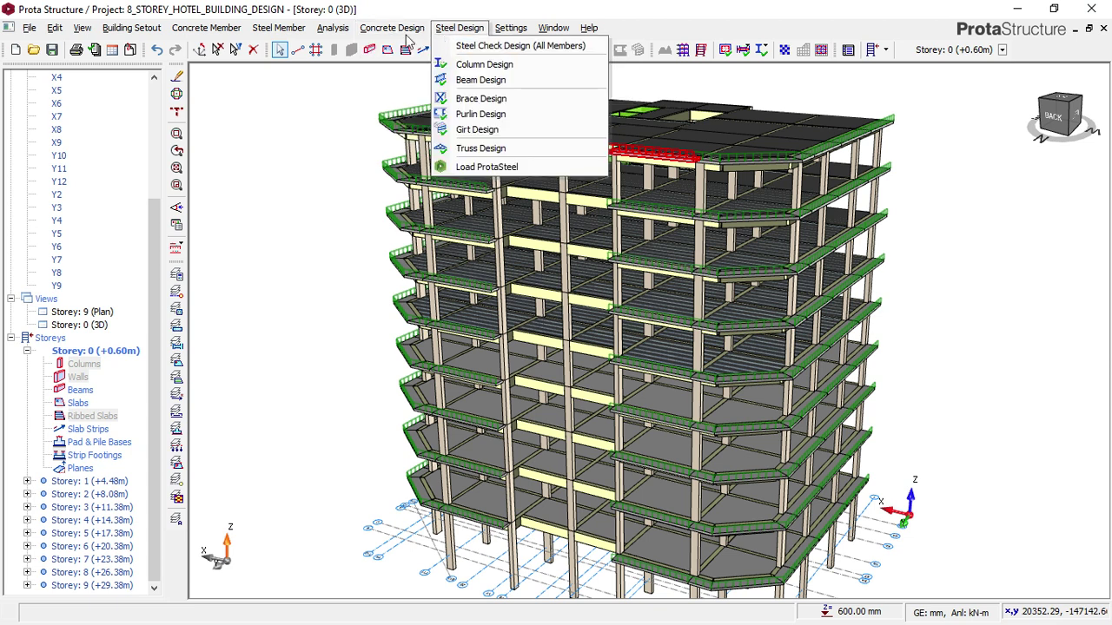
{"action": "mouse_move", "coordinate": [338, 32]}
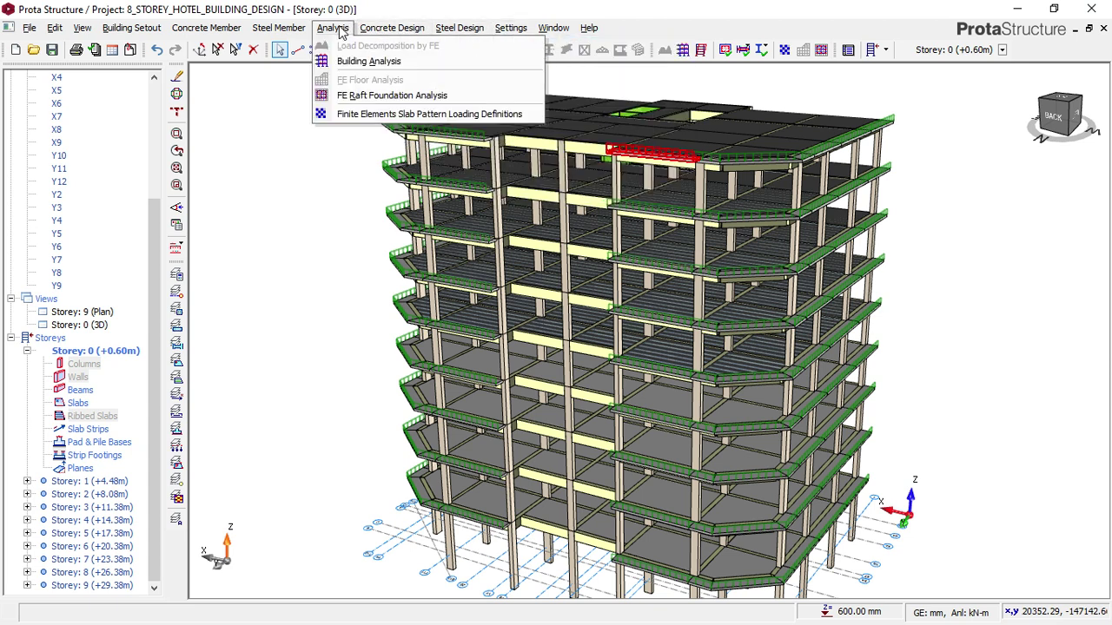
{"action": "left_click", "coordinate": [349, 68]}
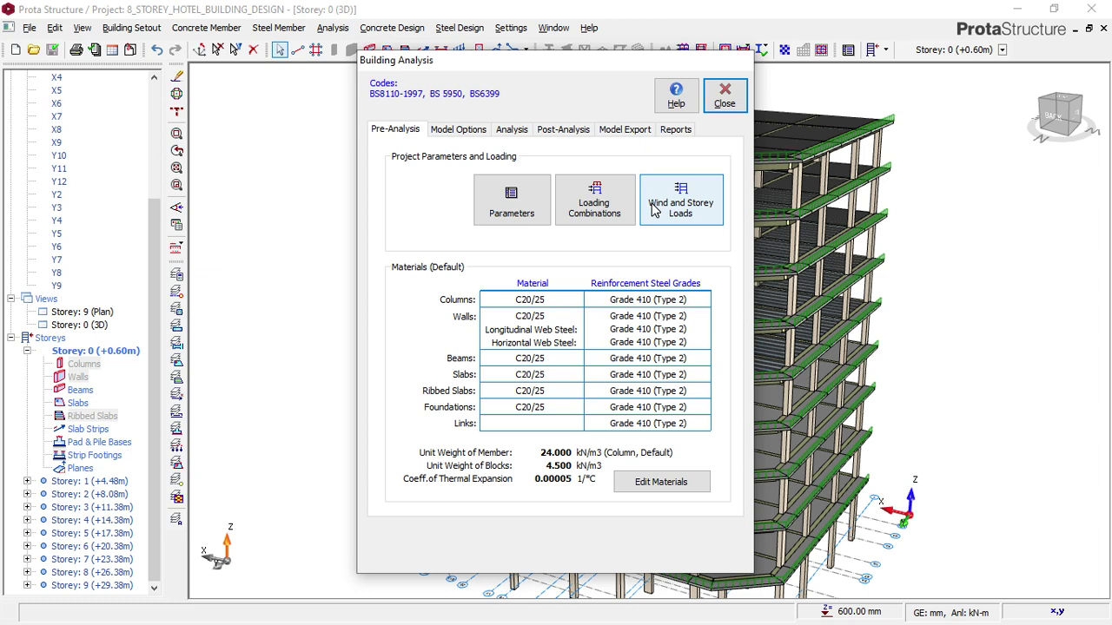
{"action": "left_click", "coordinate": [601, 203]}
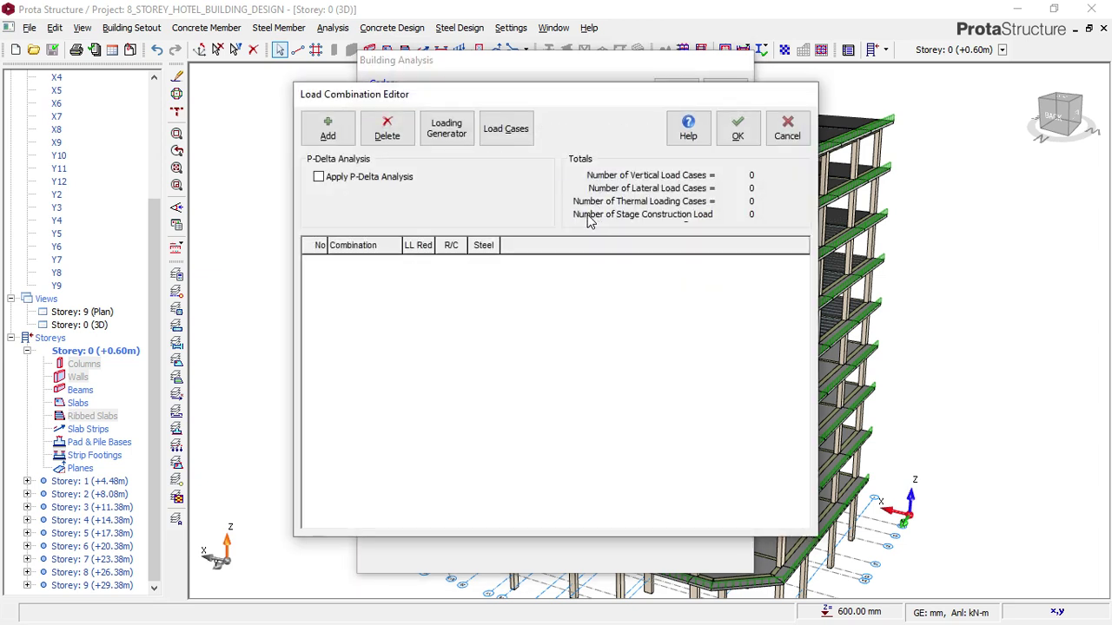
{"action": "left_click", "coordinate": [446, 130]}
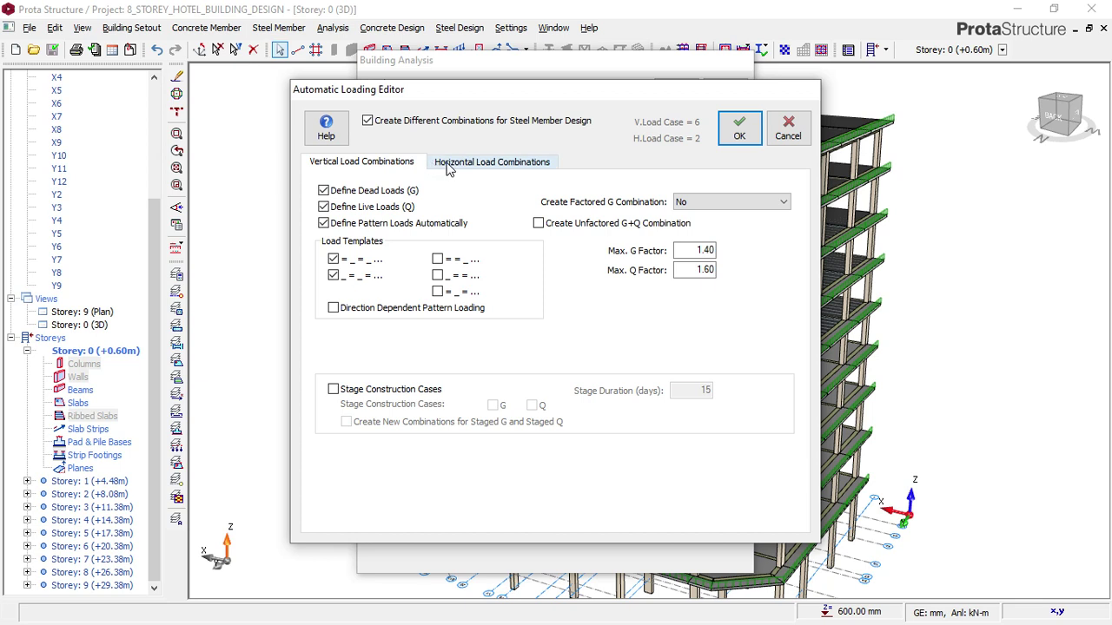
{"action": "left_click", "coordinate": [449, 170]}
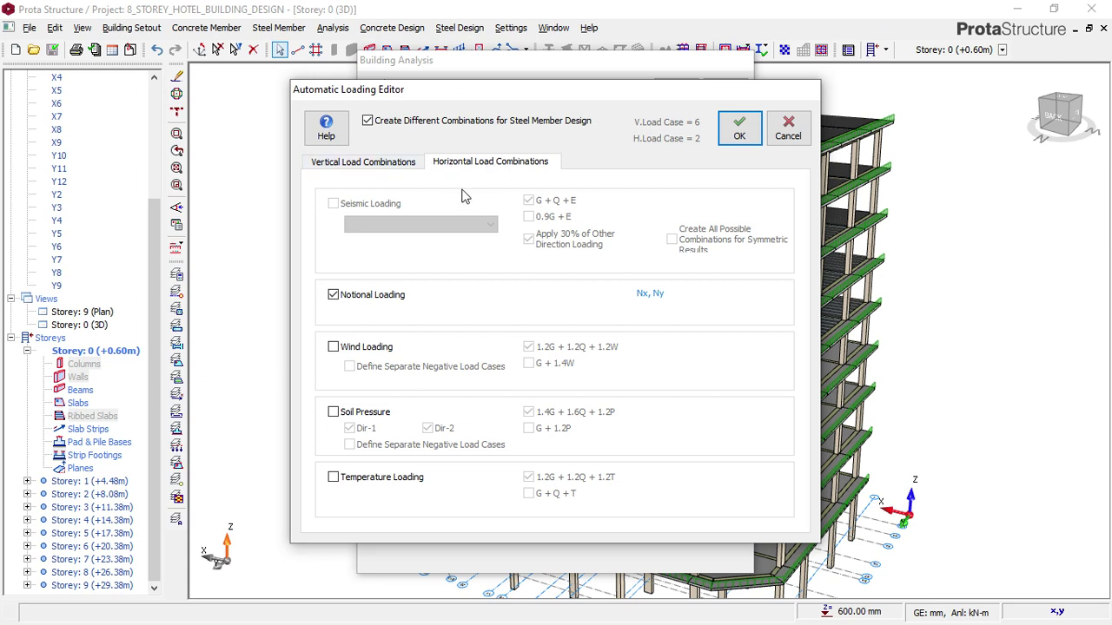
Generate the load combinations with wind loading enabled and the factored G combination set to Steel Only, and accept them
{"action": "left_click", "coordinate": [334, 347]}
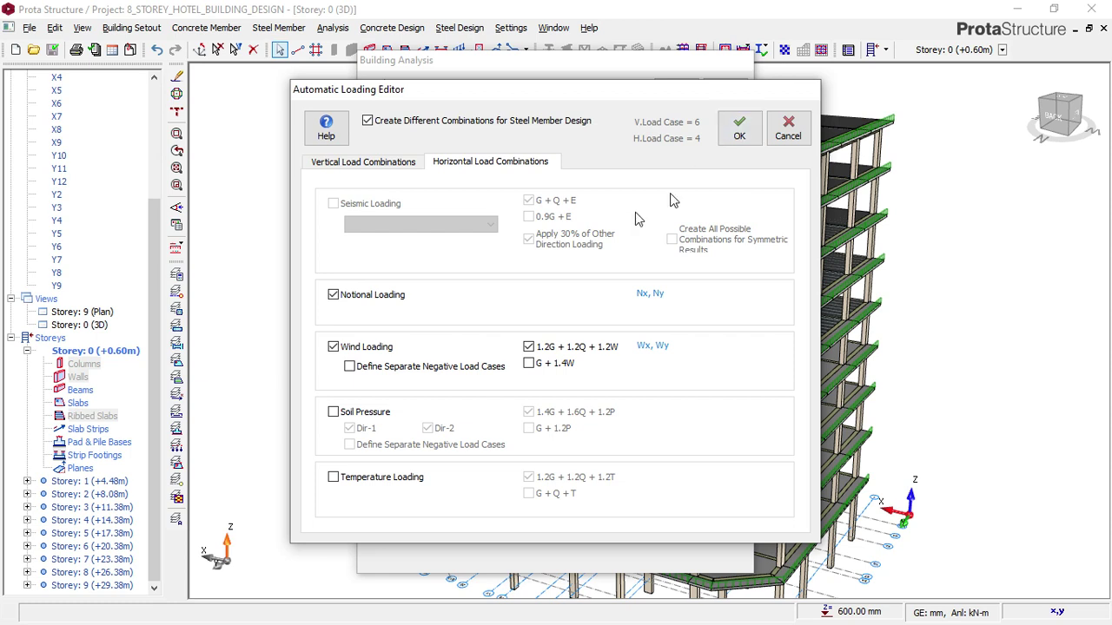
{"action": "left_click", "coordinate": [334, 347]}
{"action": "left_click", "coordinate": [333, 348]}
{"action": "left_click", "coordinate": [408, 167]}
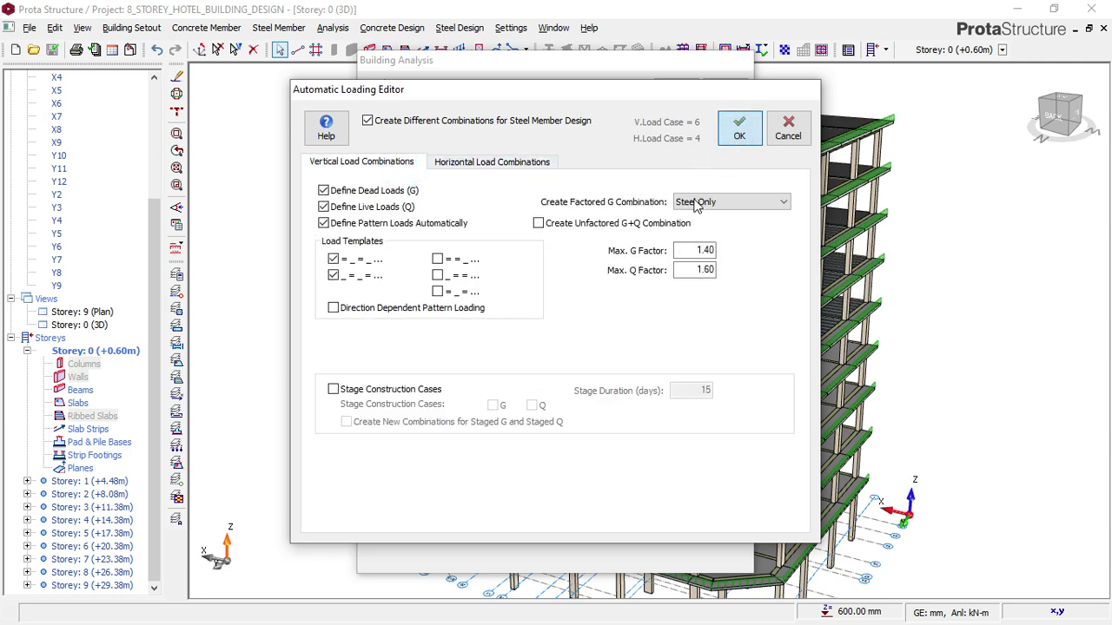
{"action": "left_click", "coordinate": [739, 130]}
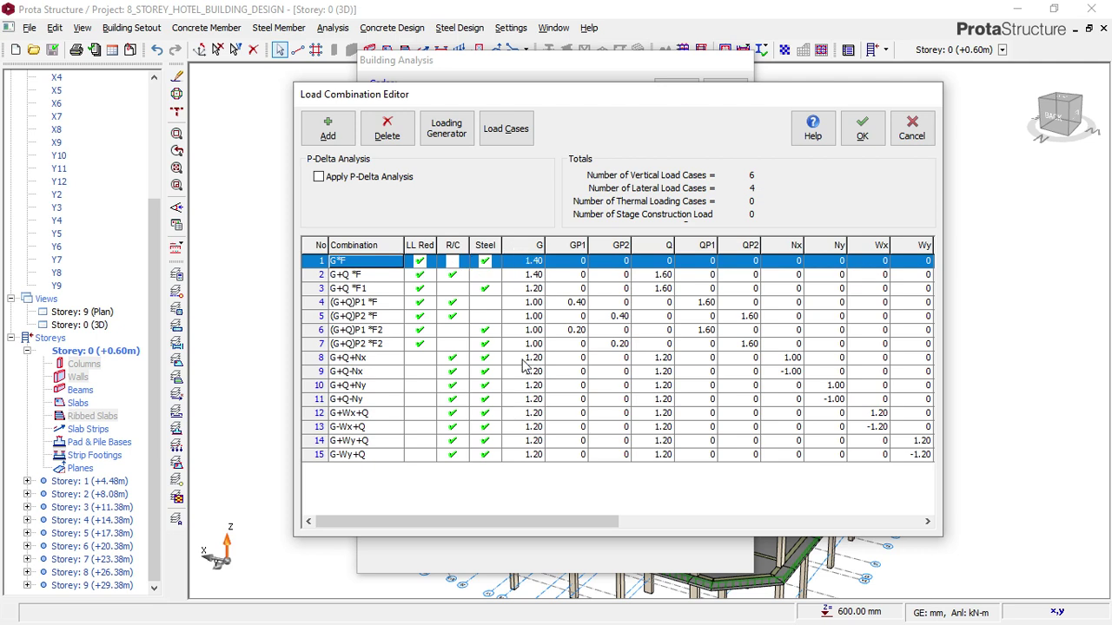
{"action": "left_click", "coordinate": [863, 132]}
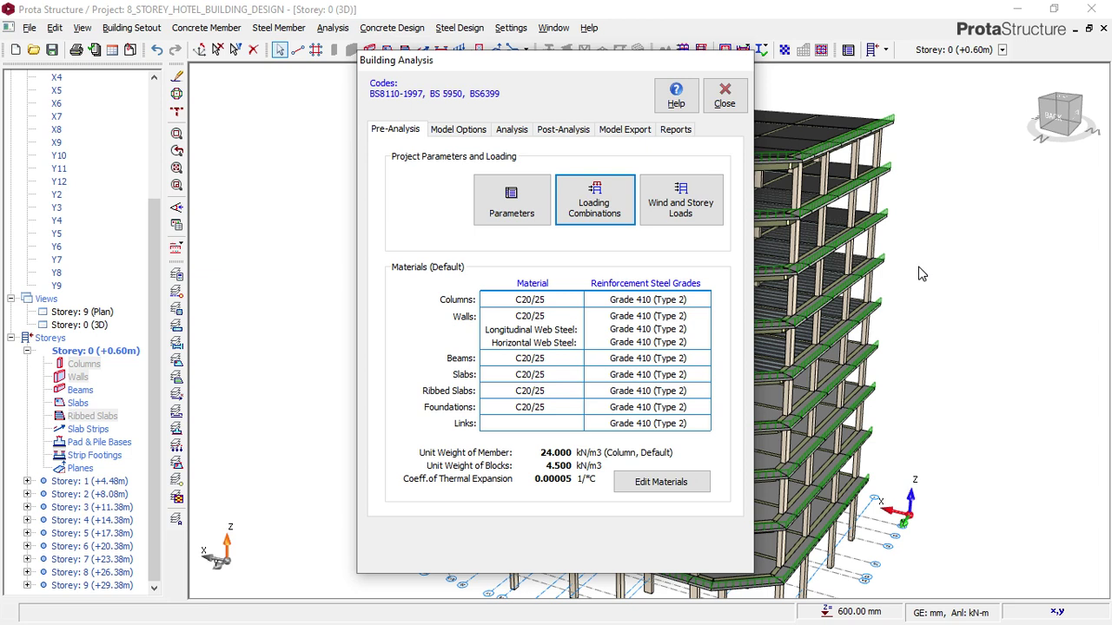
Set the basic wind speed to 44.5 m/s in the Wind Load Calculator for the storey loads
{"action": "left_click", "coordinate": [691, 206]}
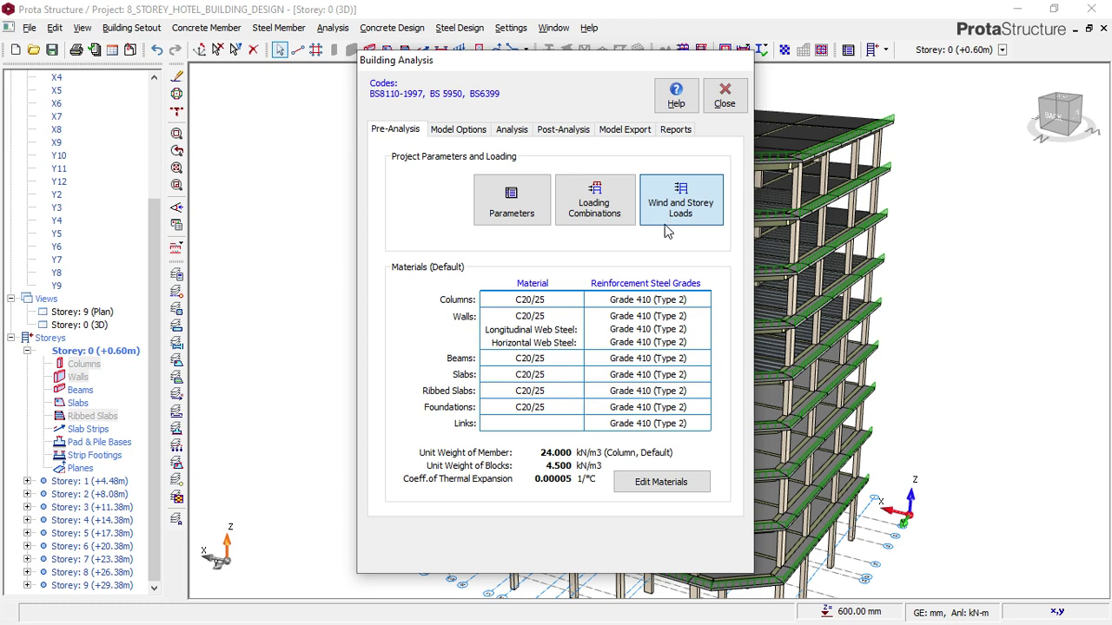
{"action": "left_click", "coordinate": [642, 221]}
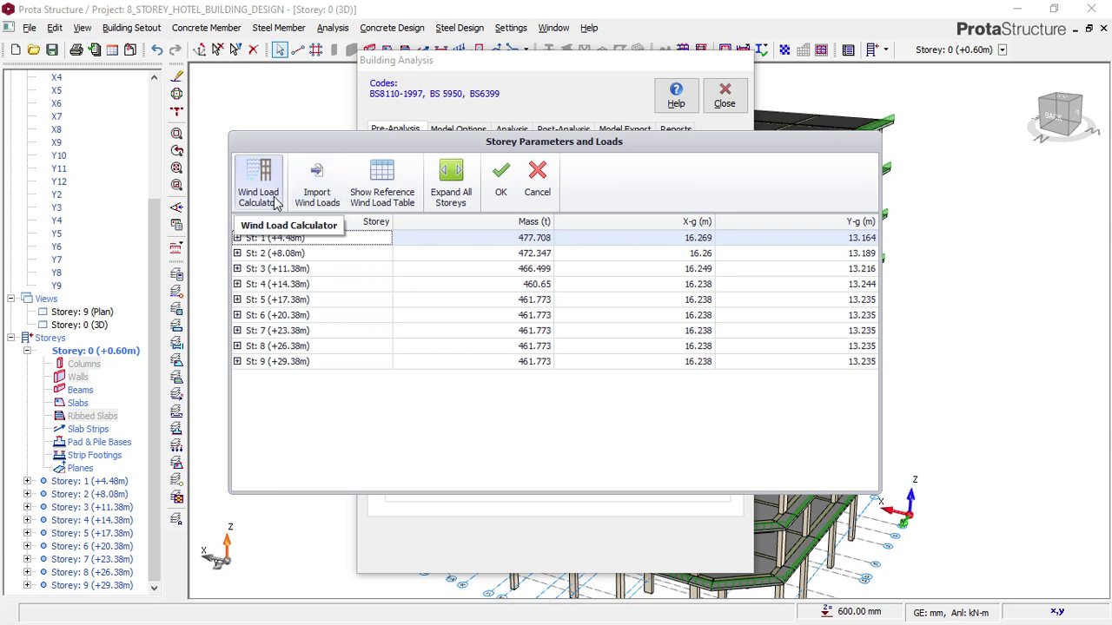
{"action": "left_click", "coordinate": [274, 198]}
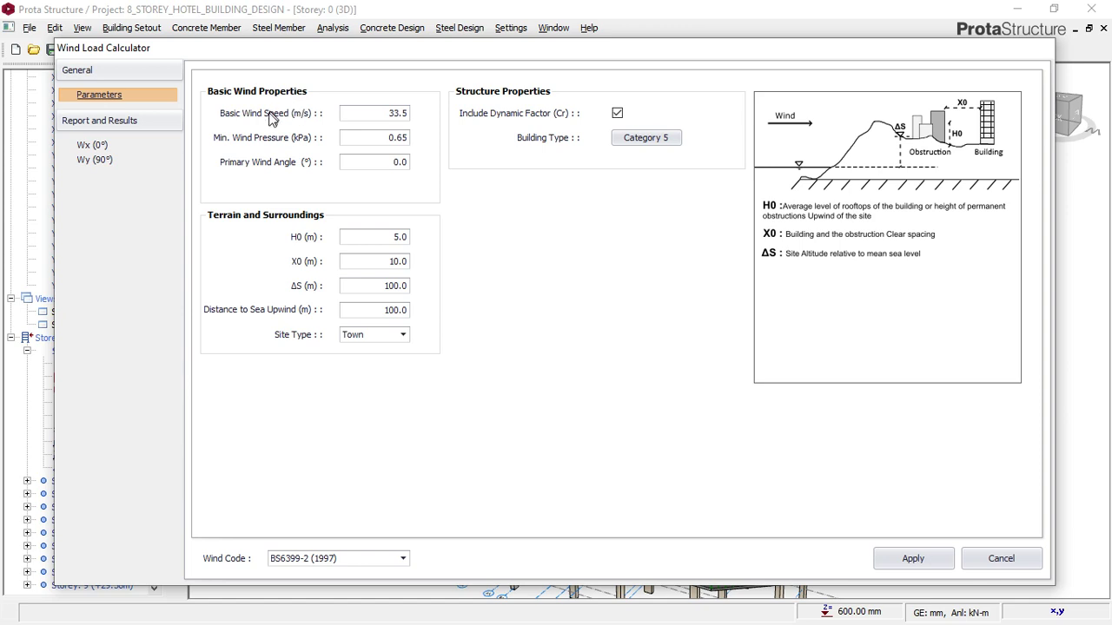
{"action": "left_click", "coordinate": [371, 114]}
{"action": "type", "text": "33.9"}
{"action": "double_click", "coordinate": [378, 112]}
{"action": "type", "text": "44.5"}
{"action": "left_click", "coordinate": [396, 139]}
{"action": "double_click", "coordinate": [396, 139]}
{"action": "double_click", "coordinate": [396, 112]}
{"action": "double_click", "coordinate": [399, 164]}
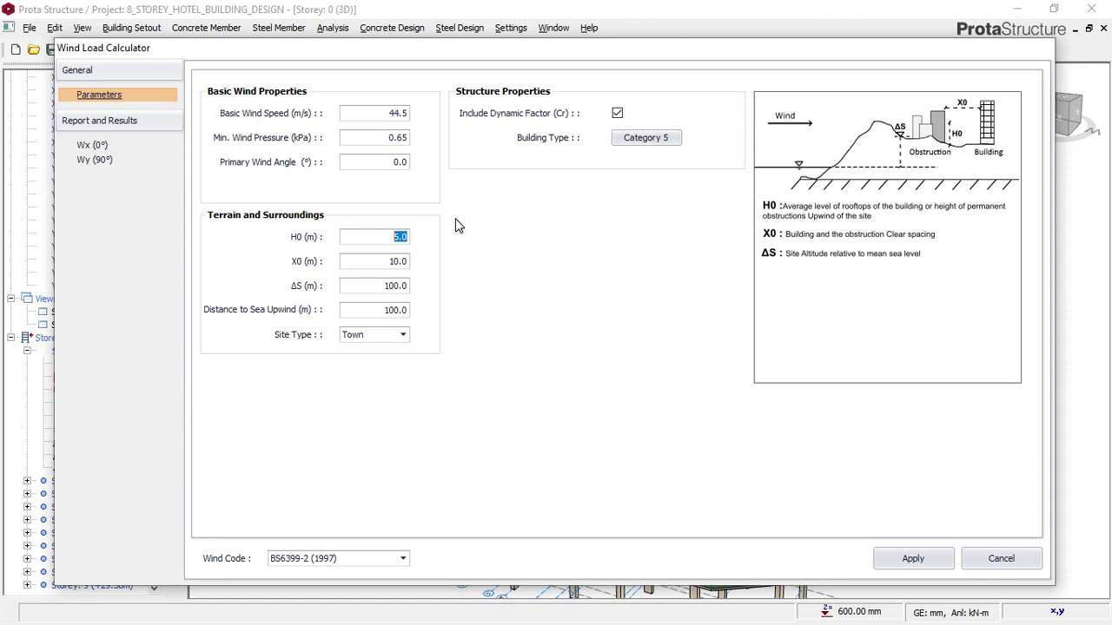
Set the terrain parameters H0 to 37.0 m and X0 to 10.0 m
{"action": "left_click", "coordinate": [397, 237]}
{"action": "type", "text": "4.0"}
{"action": "key", "text": "ctrl+a"}
{"action": "type", "text": "0.0"}
{"action": "type", "text": "7"}
{"action": "double_click", "coordinate": [399, 261]}
{"action": "type", "text": "15"}
{"action": "key", "text": "BackSpace"}
{"action": "type", "text": "0"}
{"action": "double_click", "coordinate": [391, 284]}
{"action": "left_click", "coordinate": [388, 310]}
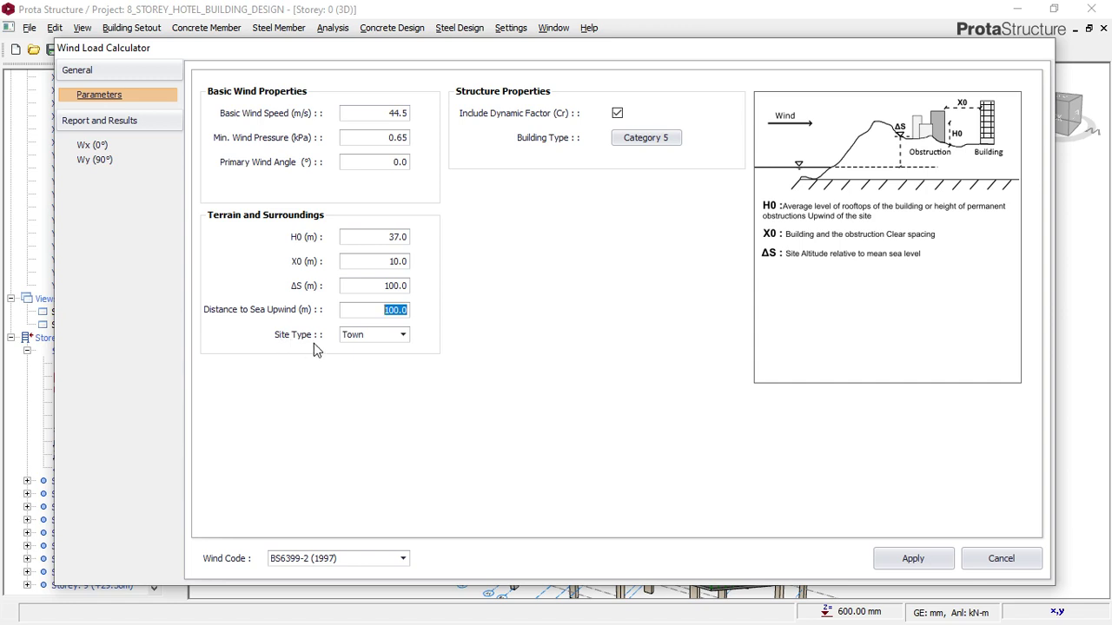
Choose Town as the site type and confirm the framed building type with structural walls around lifts and stair plus masonry subdivision walls
{"action": "left_click", "coordinate": [353, 344]}
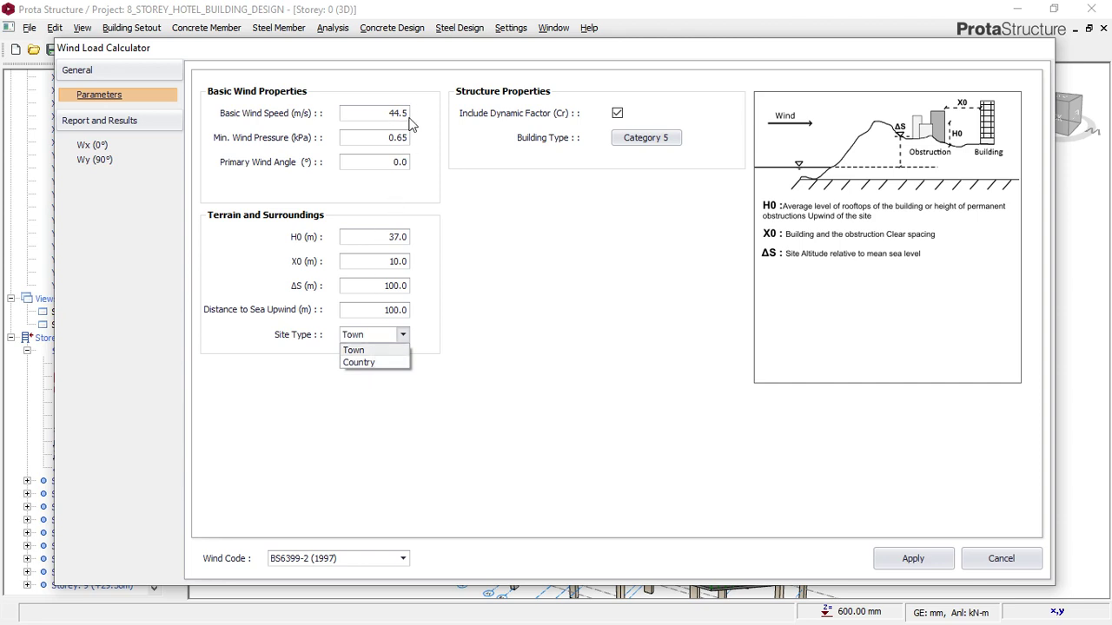
{"action": "left_click", "coordinate": [385, 352]}
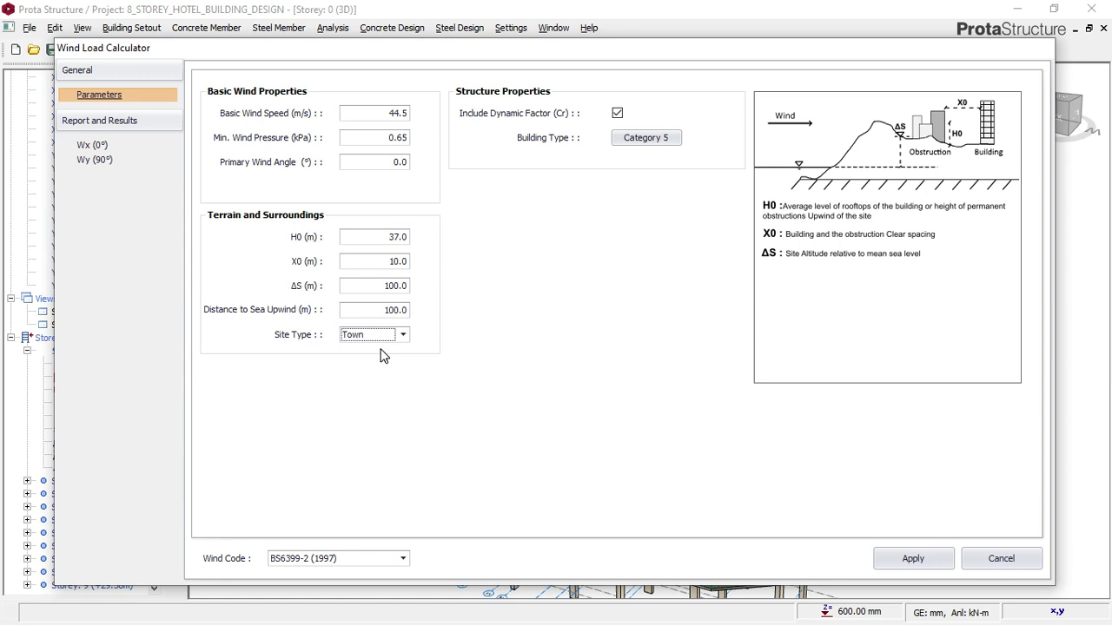
{"action": "left_click", "coordinate": [382, 336]}
{"action": "left_click", "coordinate": [373, 344]}
{"action": "left_click", "coordinate": [640, 139]}
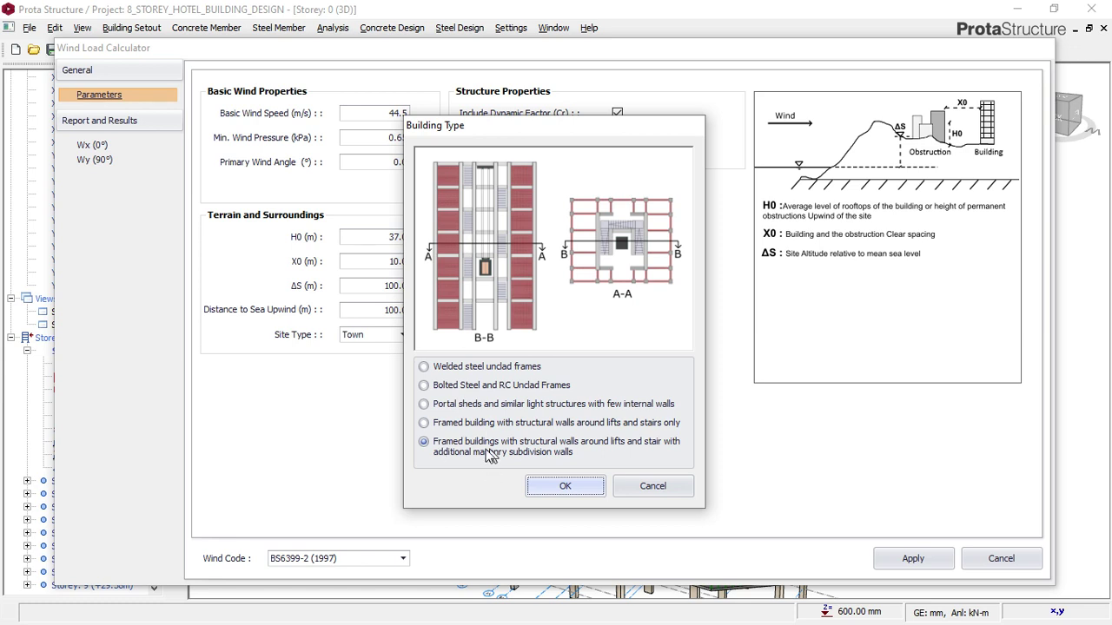
{"action": "left_click", "coordinate": [564, 485]}
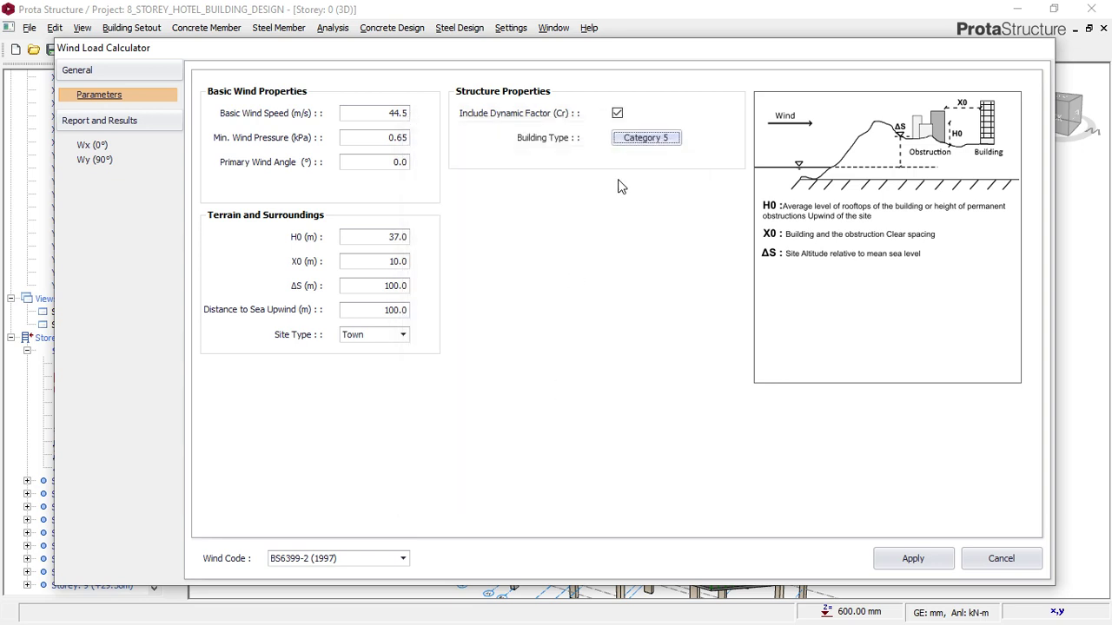
Select BS6399-2 (1997) as the wind code, then apply the wind loads and accept the storey parameters
{"action": "left_click", "coordinate": [404, 559]}
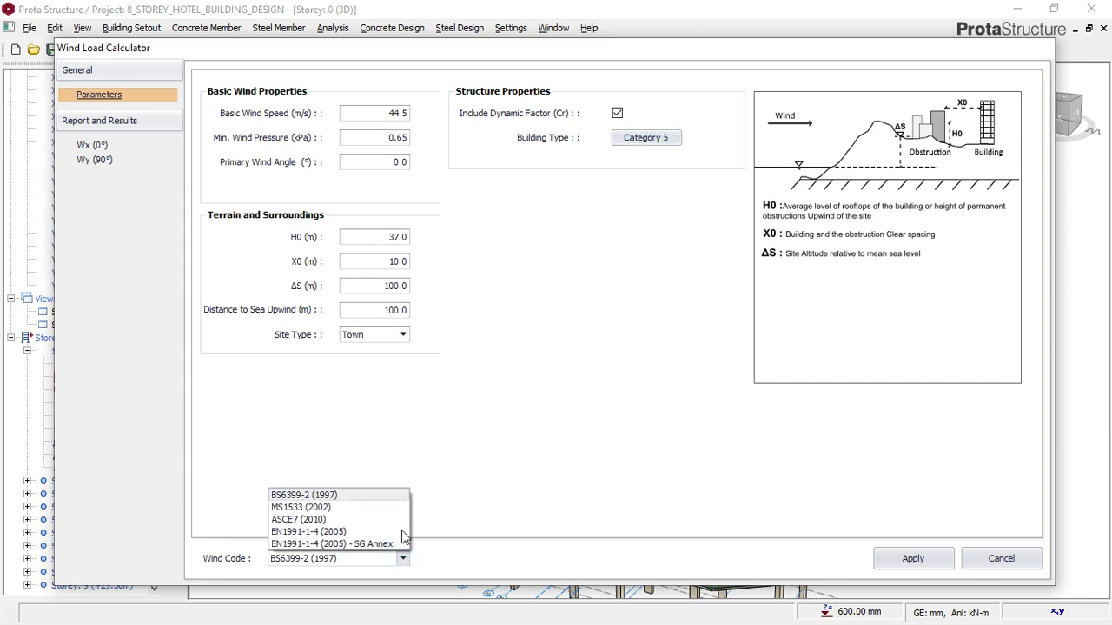
{"action": "left_click", "coordinate": [351, 495]}
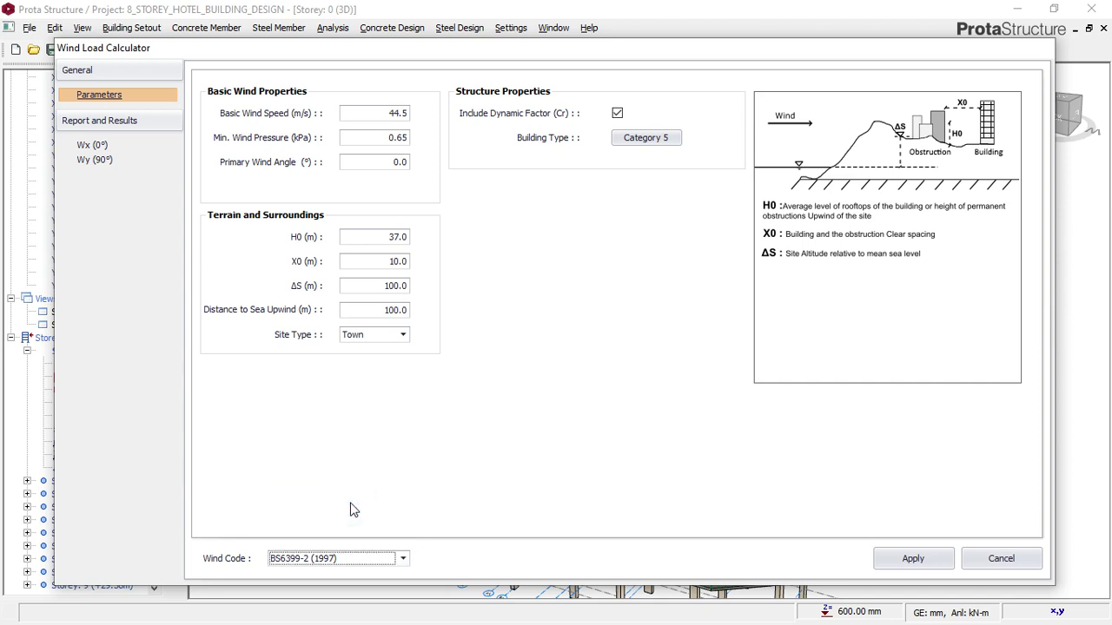
{"action": "left_click", "coordinate": [914, 559]}
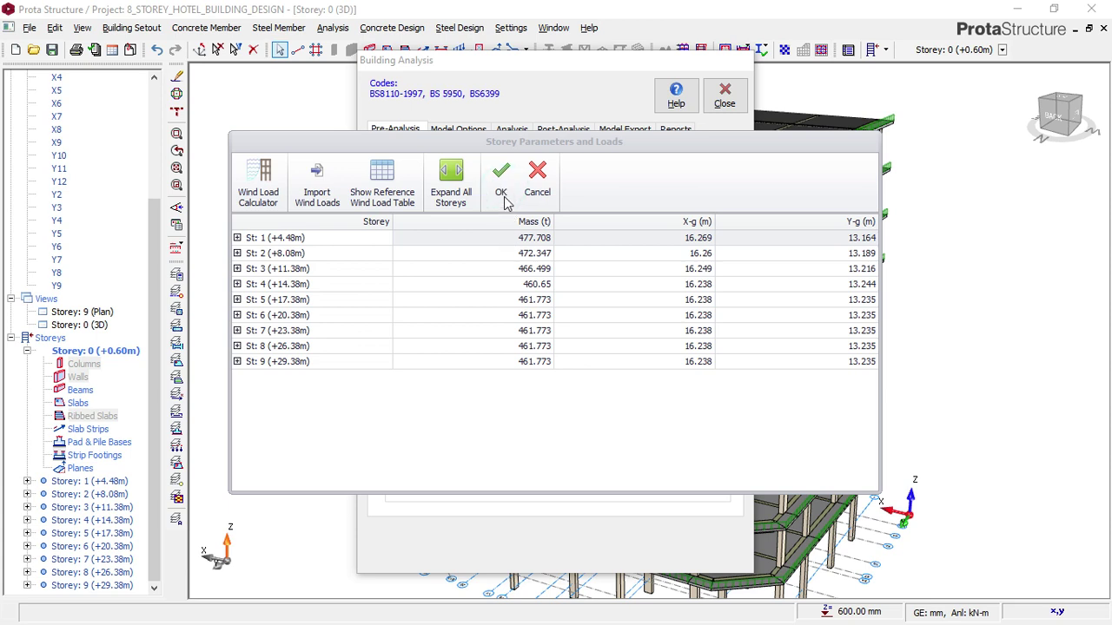
{"action": "left_click", "coordinate": [503, 198]}
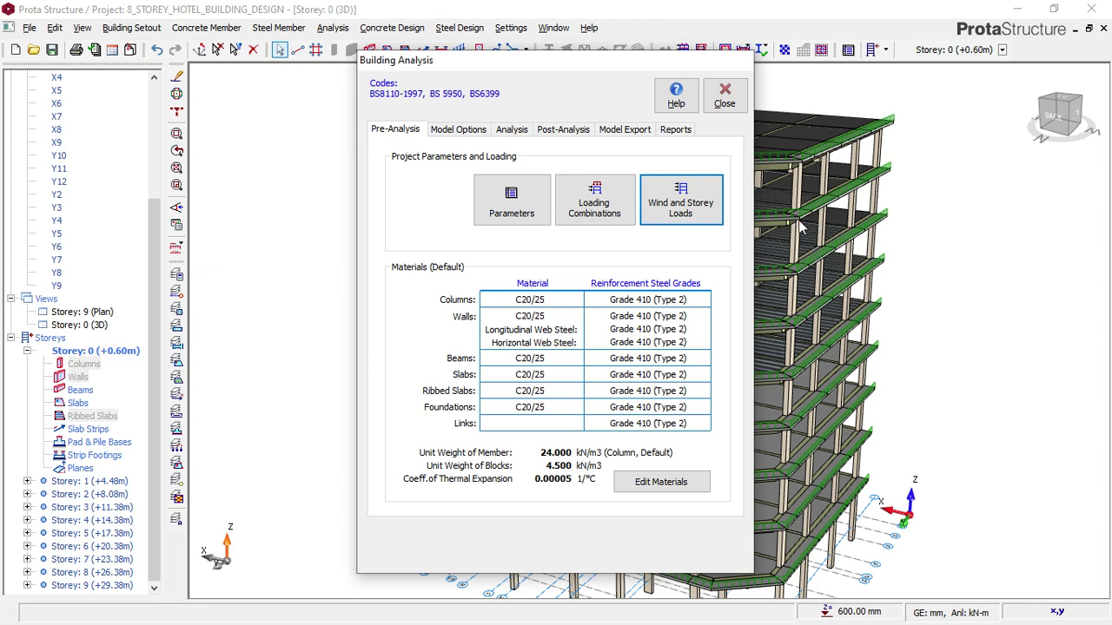
Close the building analysis settings and save the project
{"action": "left_click", "coordinate": [726, 104]}
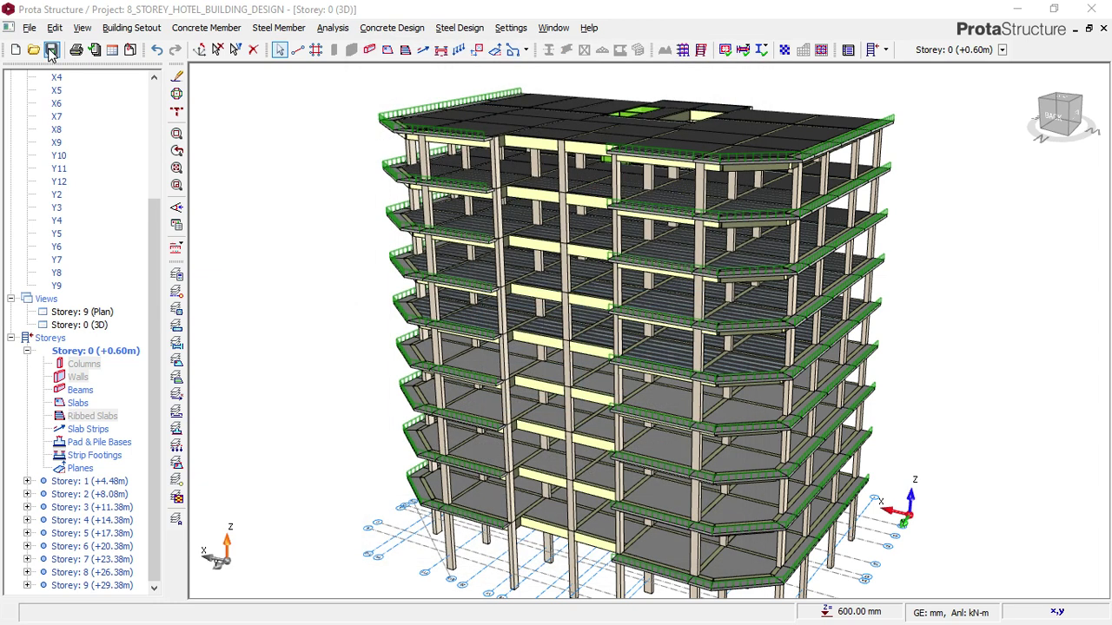
{"action": "left_click", "coordinate": [51, 50]}
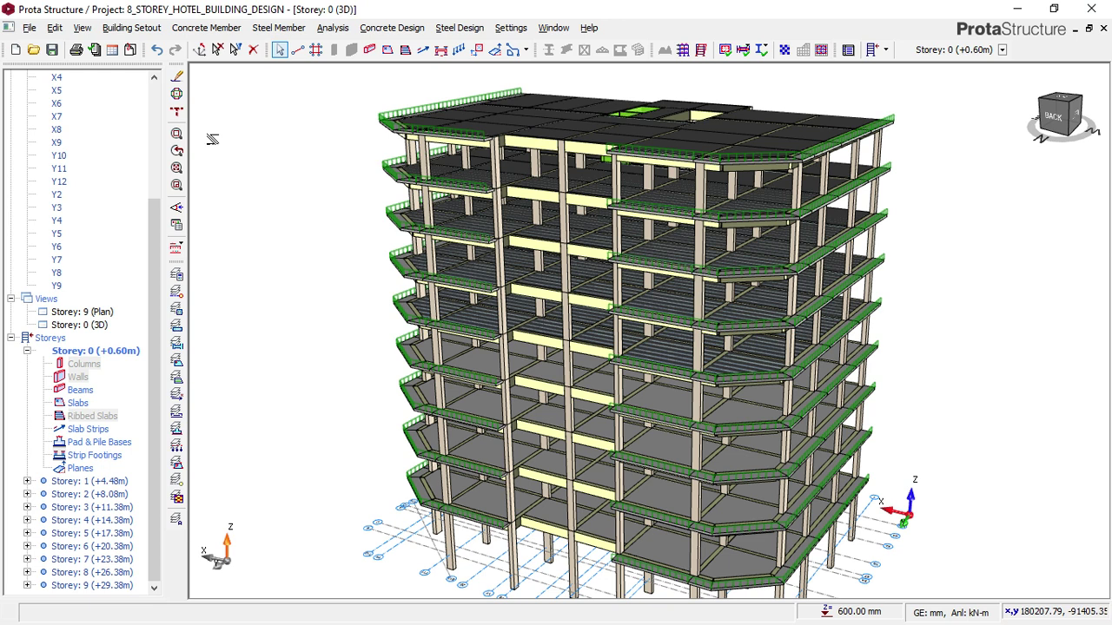
{"action": "left_click", "coordinate": [51, 50]}
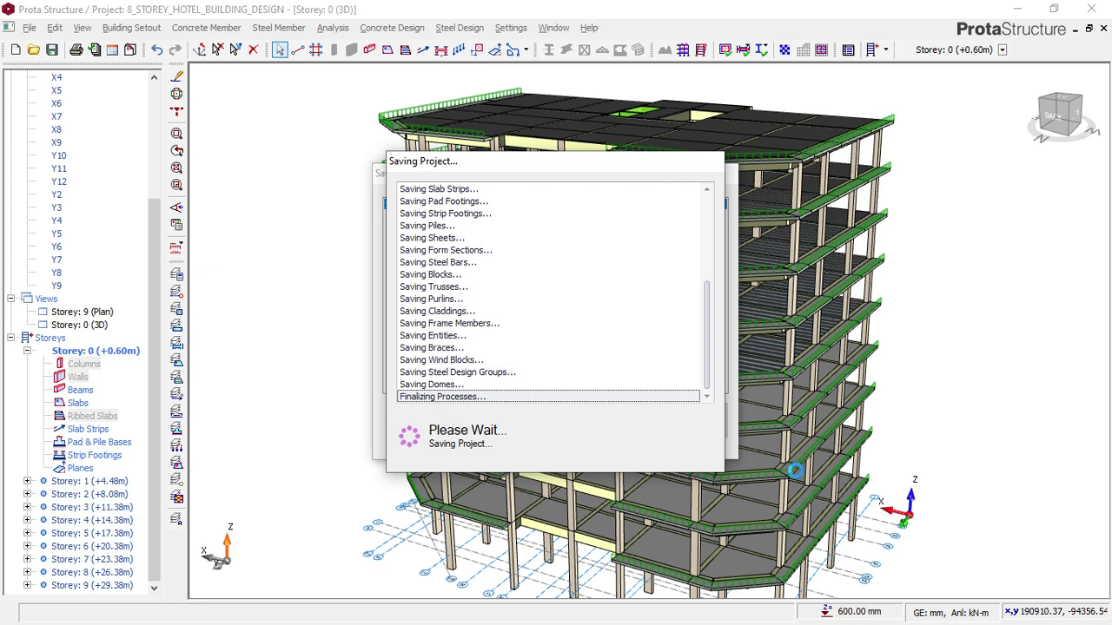
{"action": "key", "text": "super"}
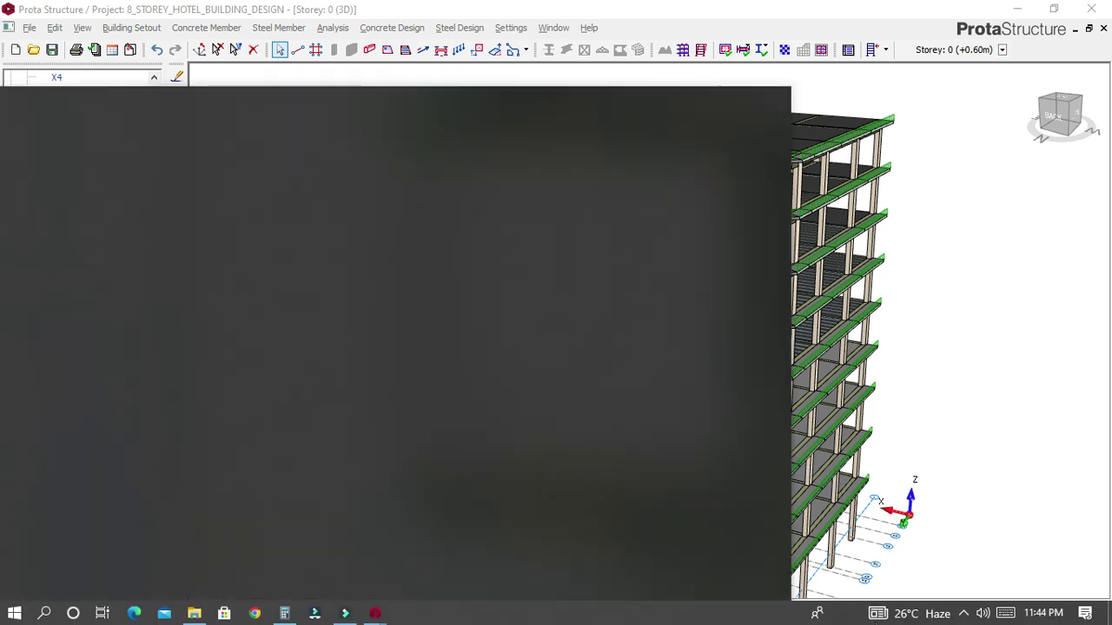
{"action": "left_click", "coordinate": [961, 613]}
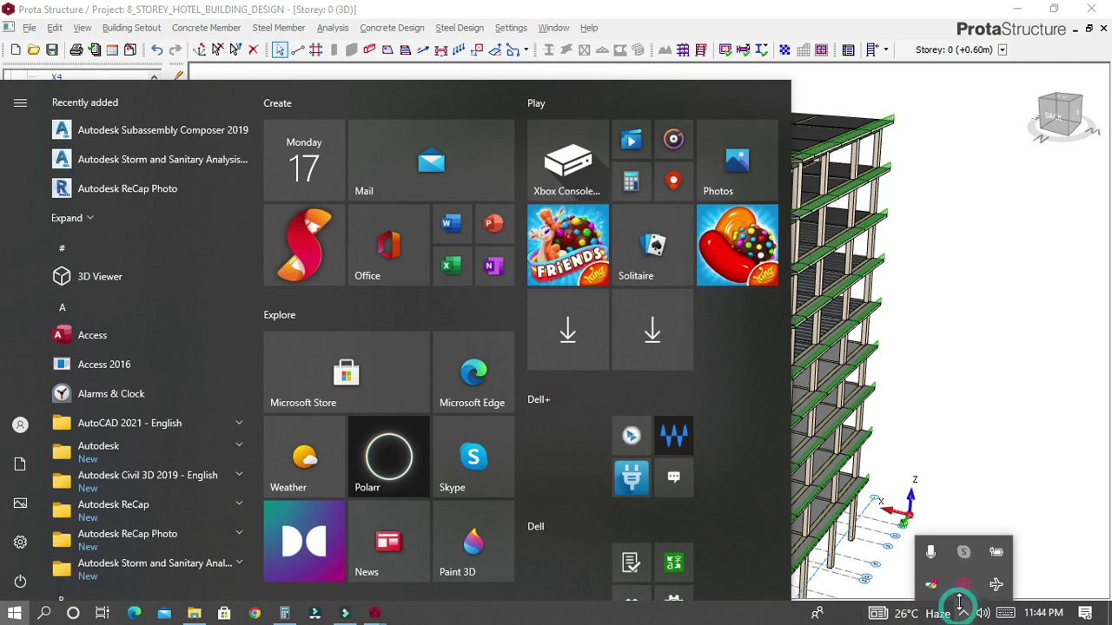
{"action": "right_click", "coordinate": [962, 582]}
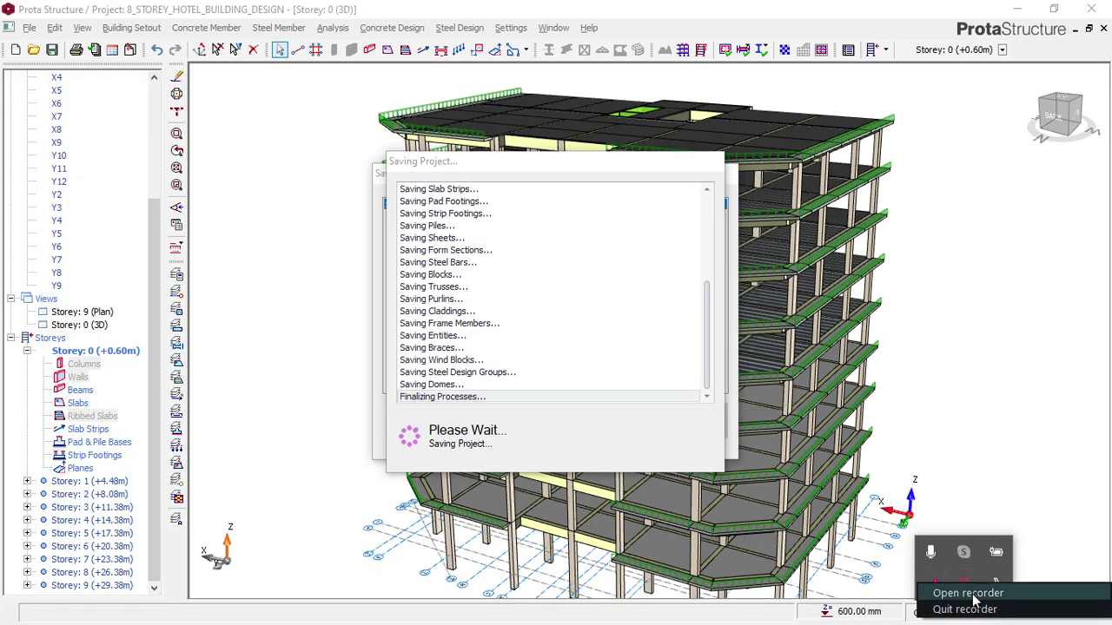